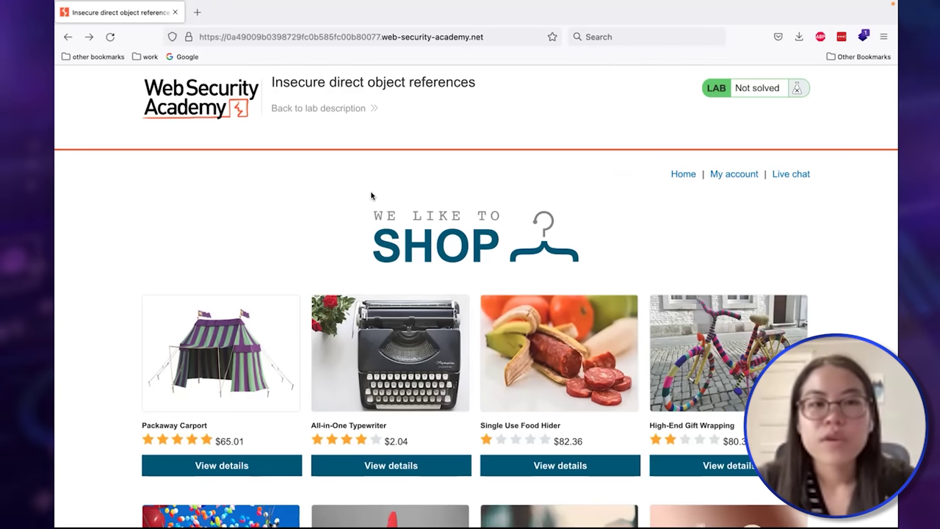
# - Look through the shop's home page and its product listings
pyautogui.press('super+Tab')
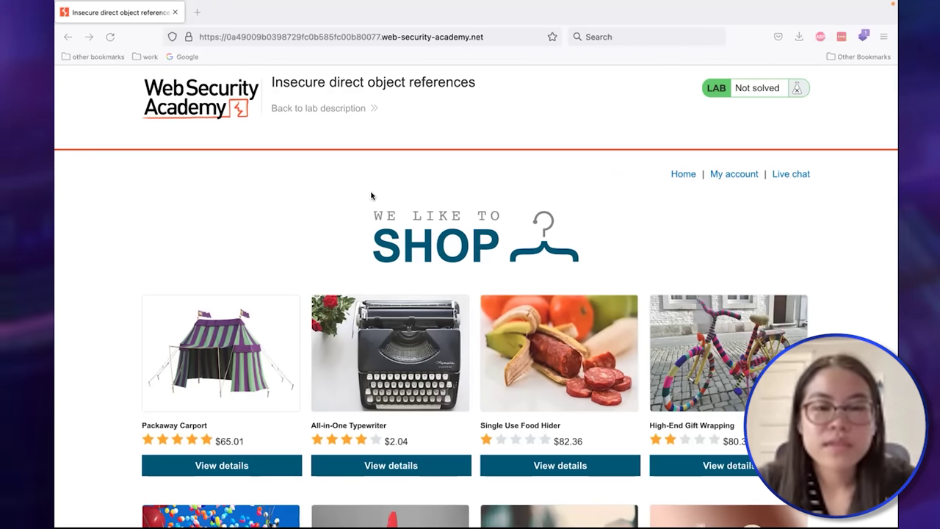
pyautogui.click(371, 194)
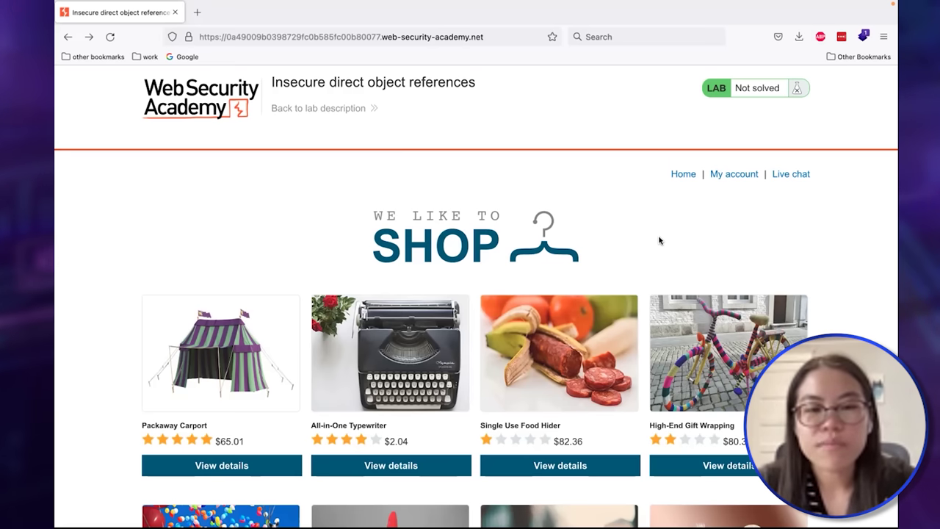
pyautogui.scroll(-2, 659, 240)
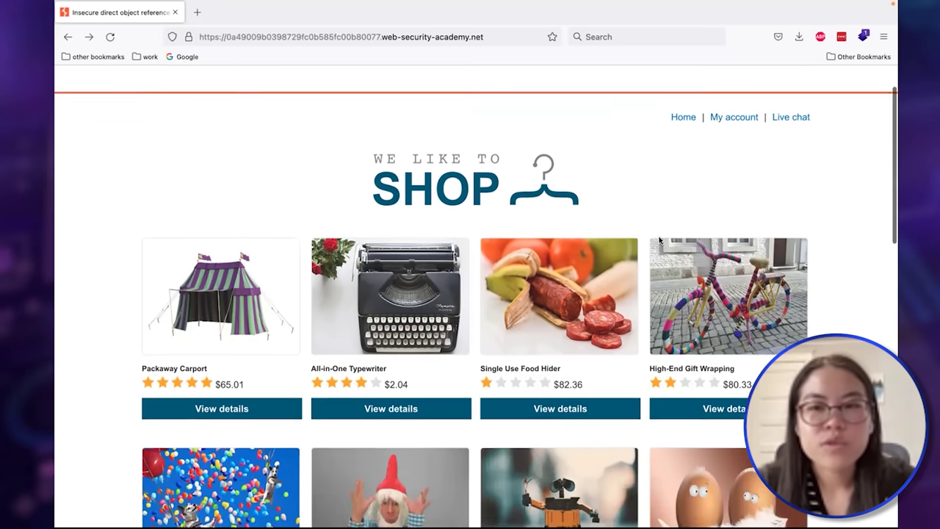
pyautogui.scroll(-6, 658, 240)
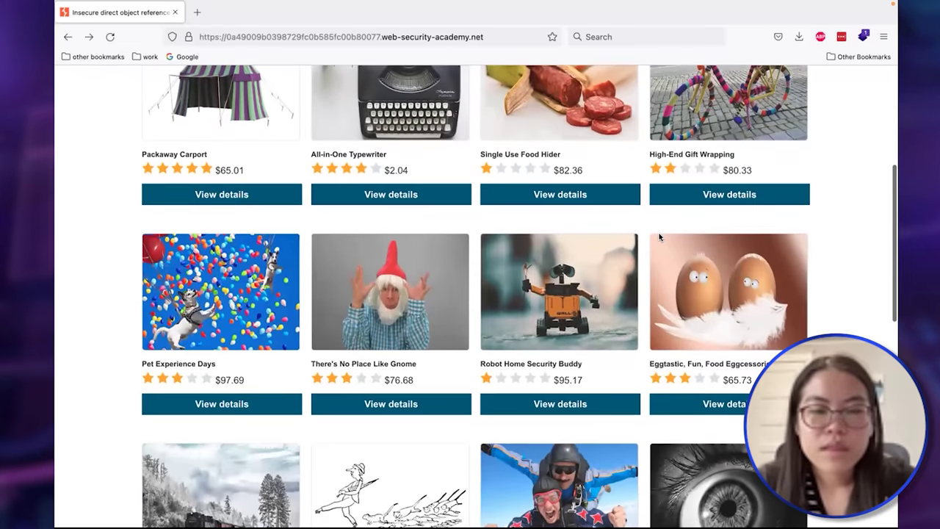
pyautogui.scroll(8, 658, 236)
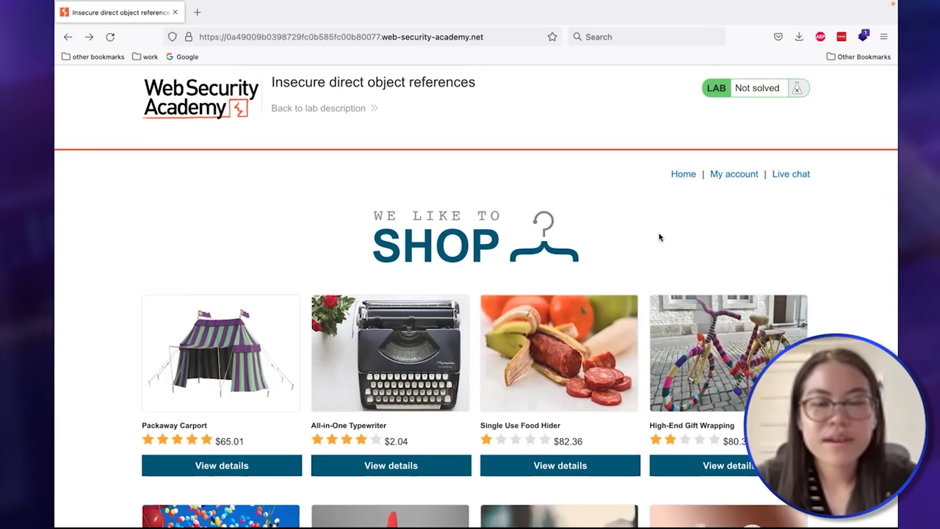
pyautogui.scroll(-2, 658, 237)
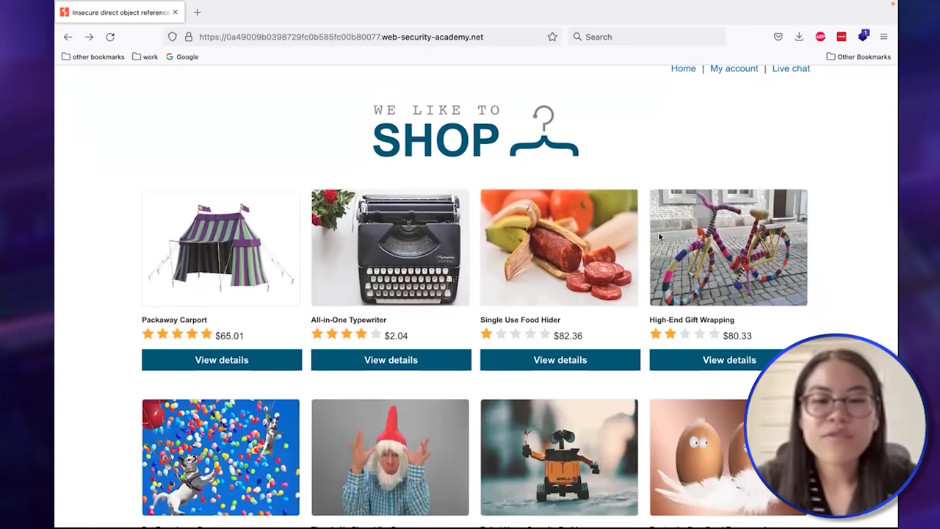
pyautogui.scroll(-3, 659, 237)
pyautogui.scroll(-3, 658, 237)
pyautogui.scroll(-2, 658, 236)
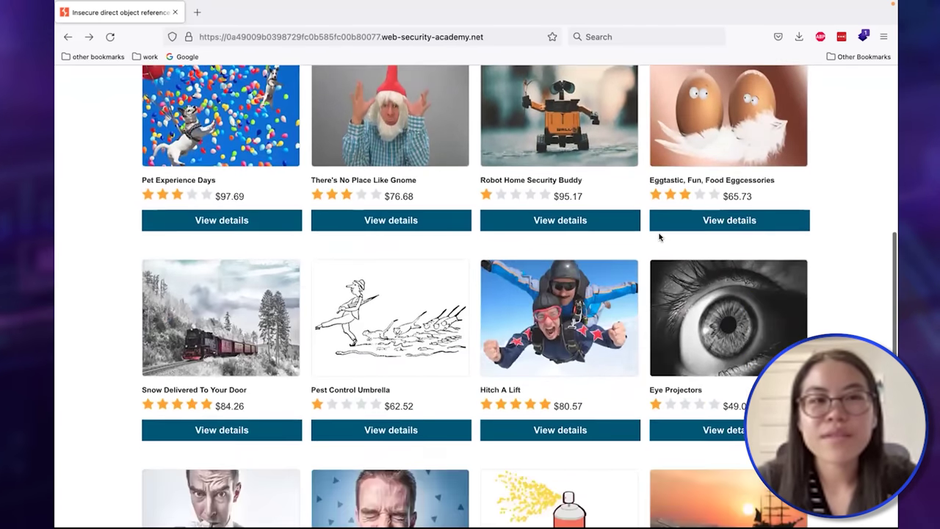
pyautogui.scroll(2, 659, 236)
pyautogui.scroll(8, 658, 237)
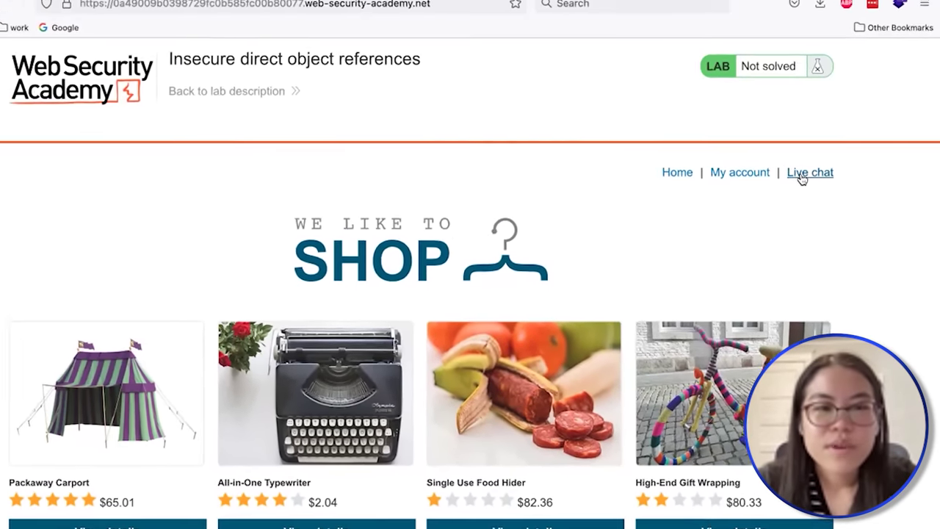
# - Open the shop's live chat, send the message "Hi!" and request the chat transcript
pyautogui.click(759, 107)
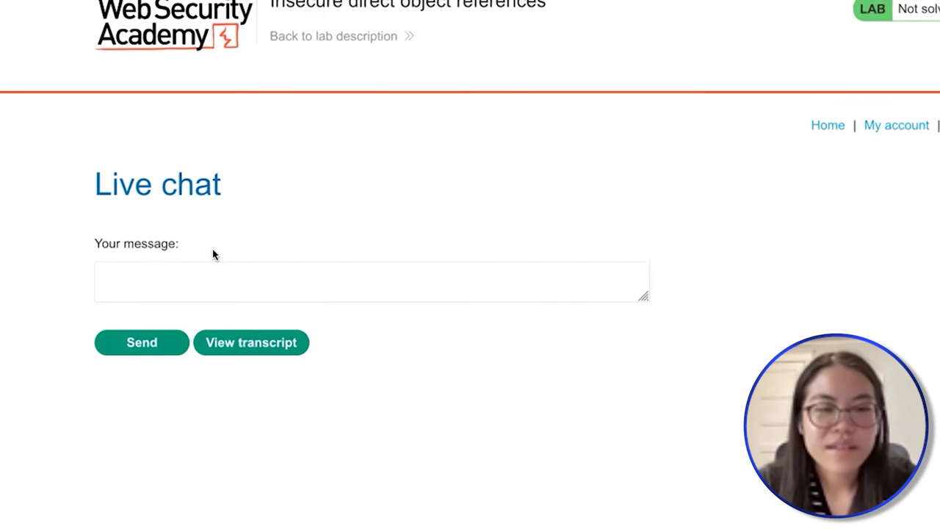
pyautogui.click(215, 244)
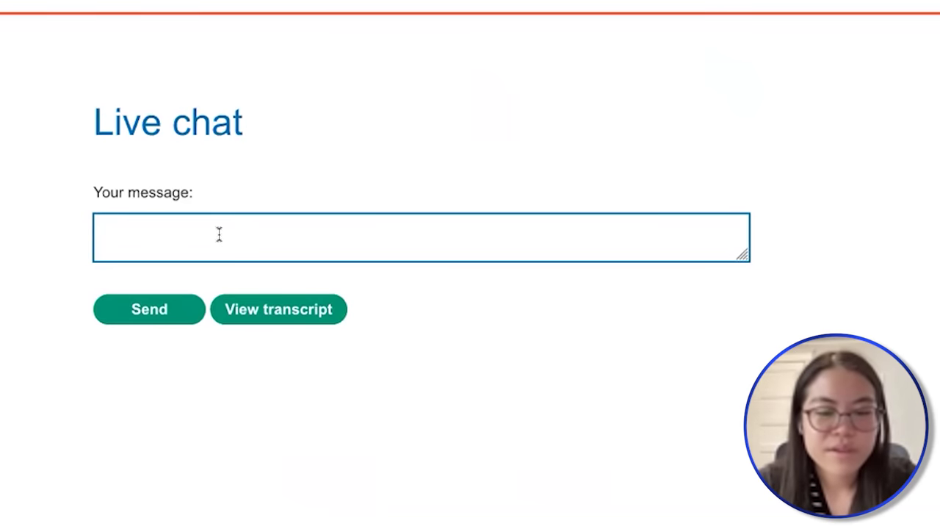
pyautogui.write('Hi!')
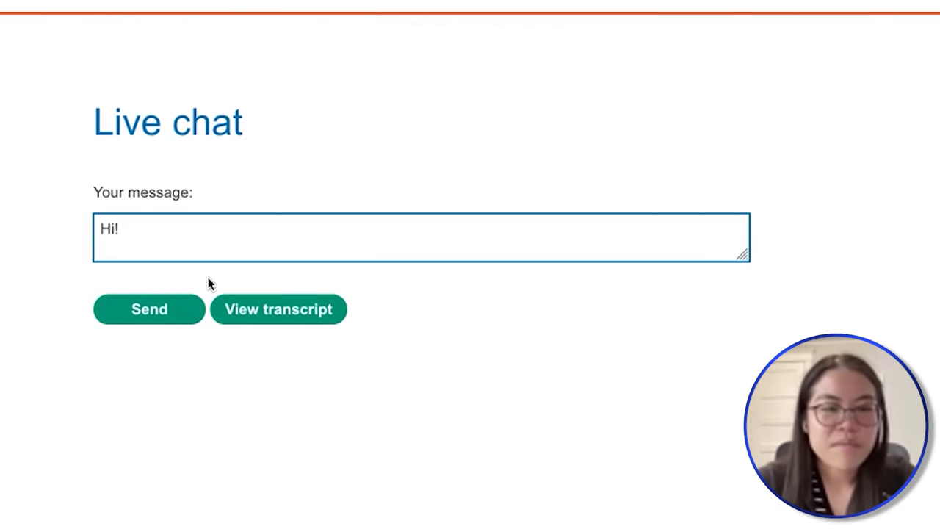
pyautogui.click(169, 320)
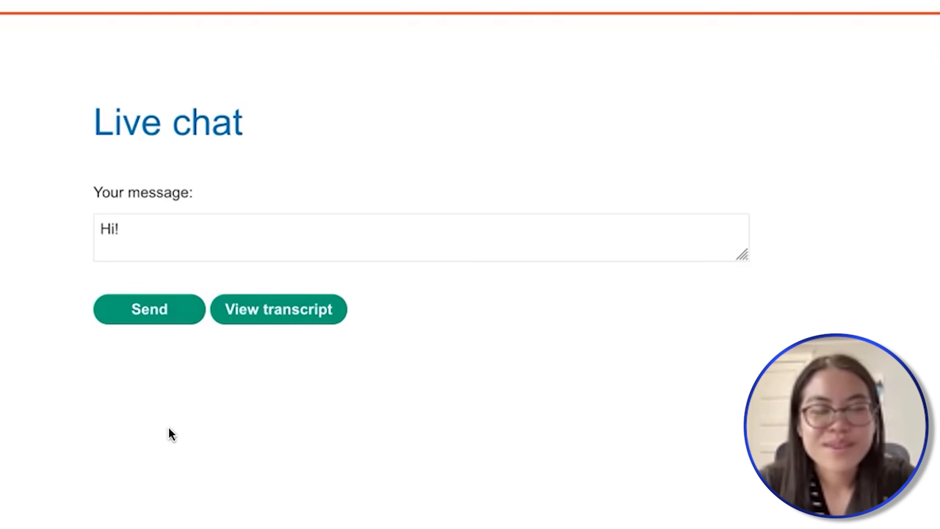
pyautogui.click(262, 314)
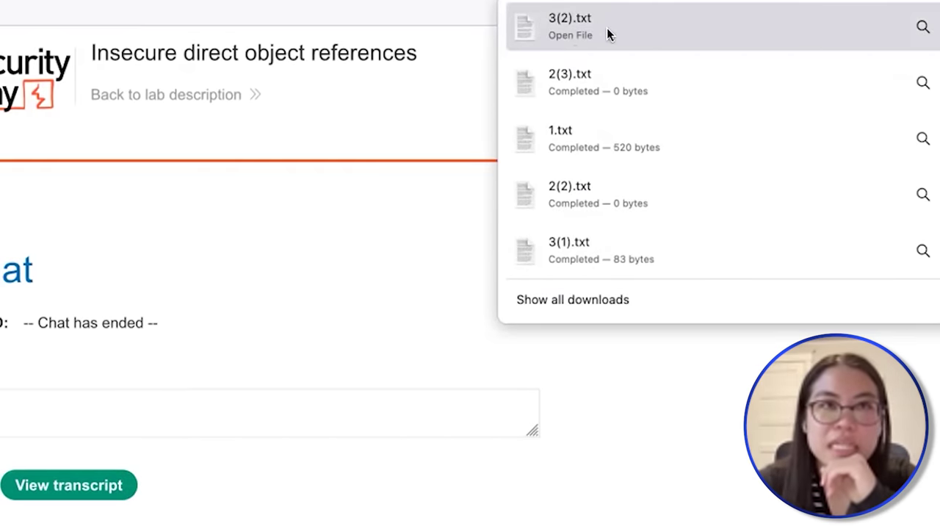
# - Turn on request interception in Burp Suite's Proxy and request the transcript again from the live chat page
pyautogui.click(330, 231)
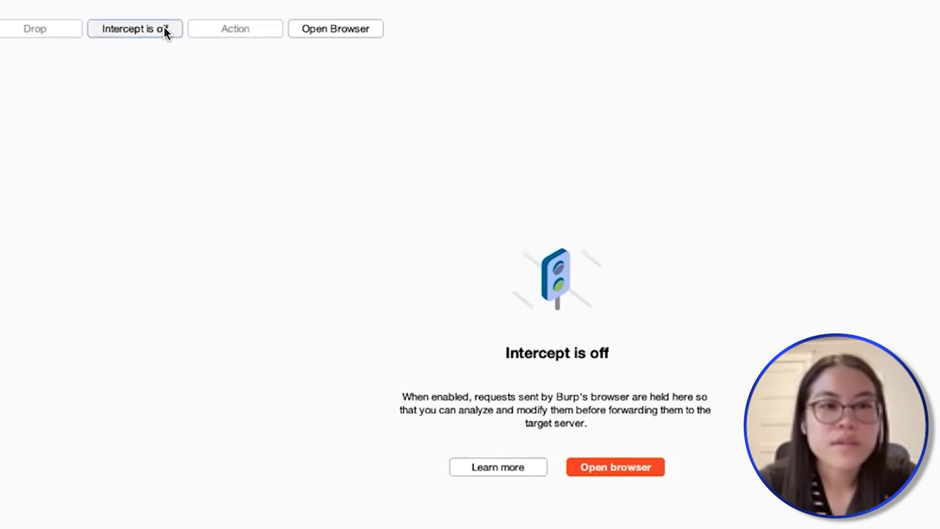
pyautogui.click(164, 28)
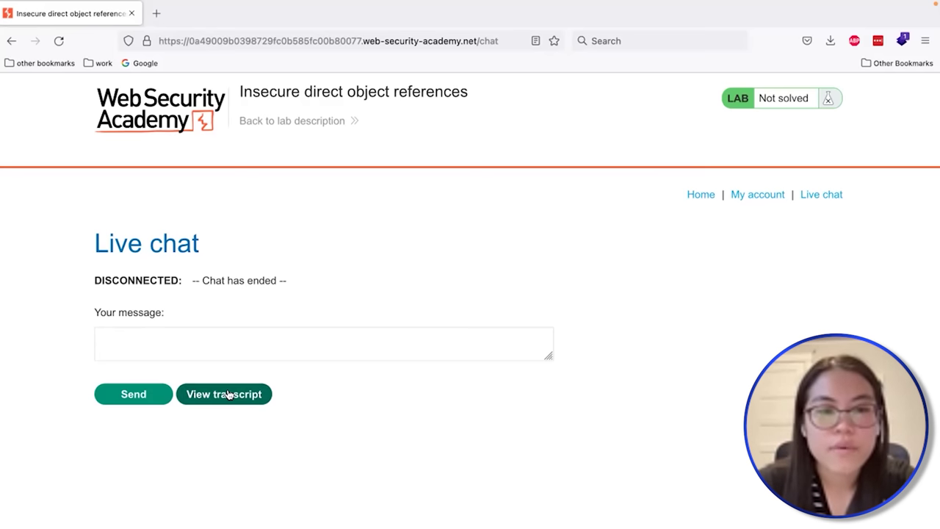
pyautogui.click(224, 394)
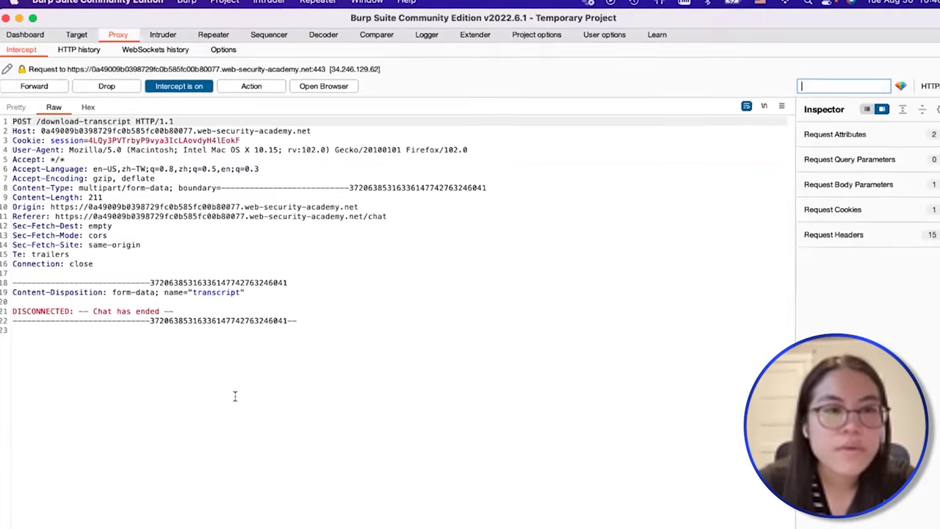
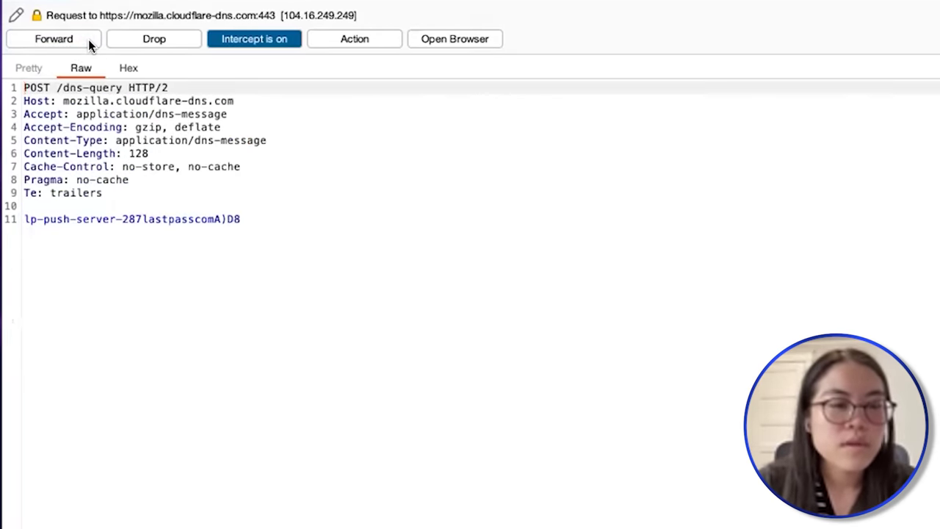
# - Forward the intercepted requests up to GET /download-transcript/4.txt and send that request to Repeater
pyautogui.click(88, 39)
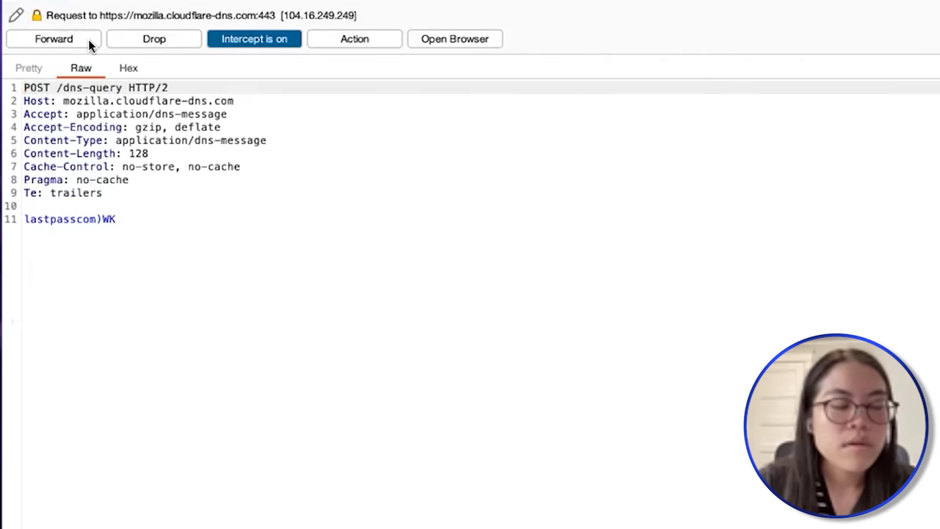
pyautogui.click(89, 39)
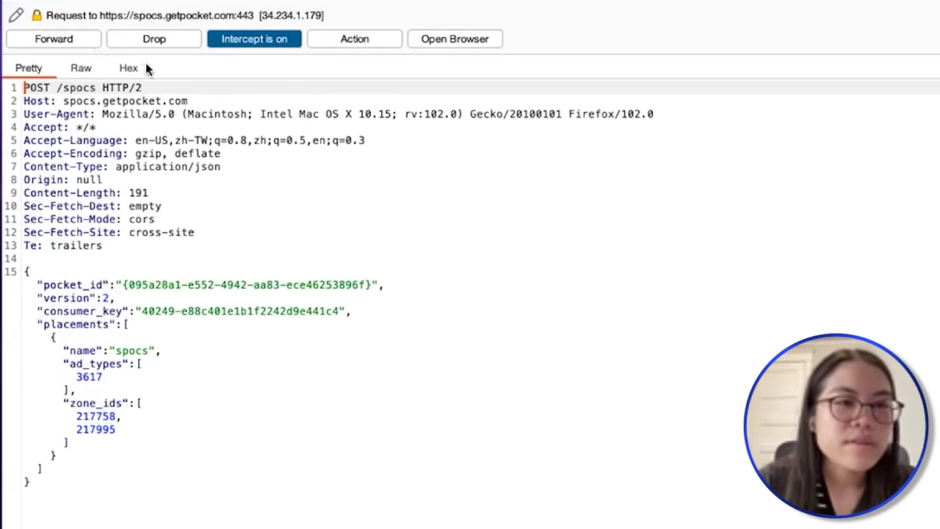
pyautogui.click(87, 39)
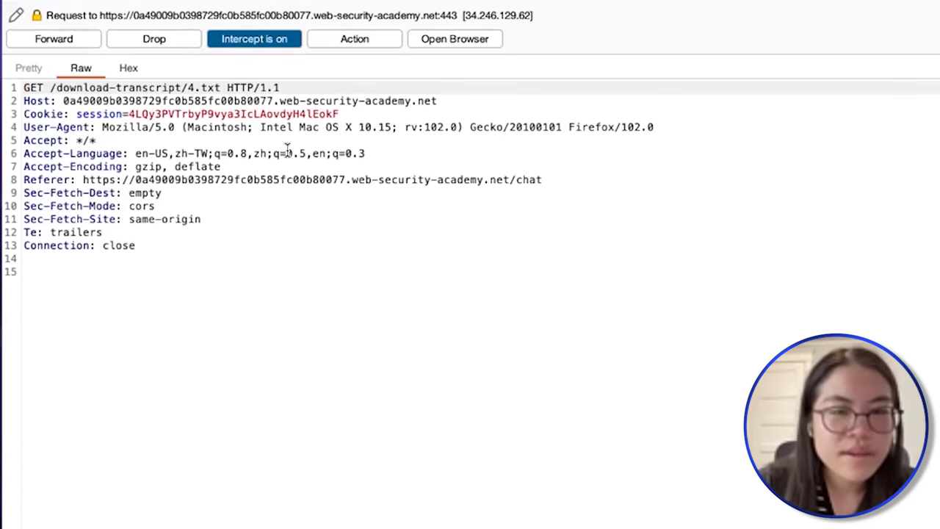
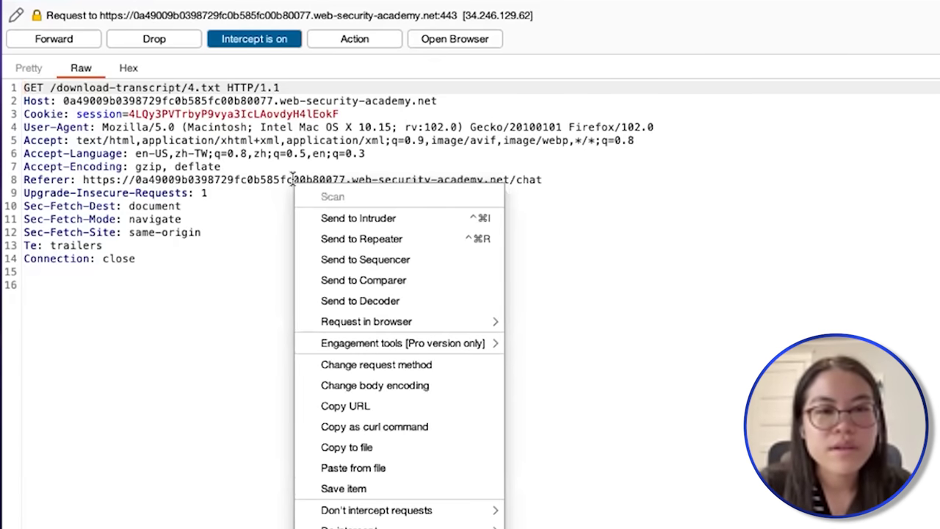
pyautogui.click(381, 236)
pyautogui.click(206, 36)
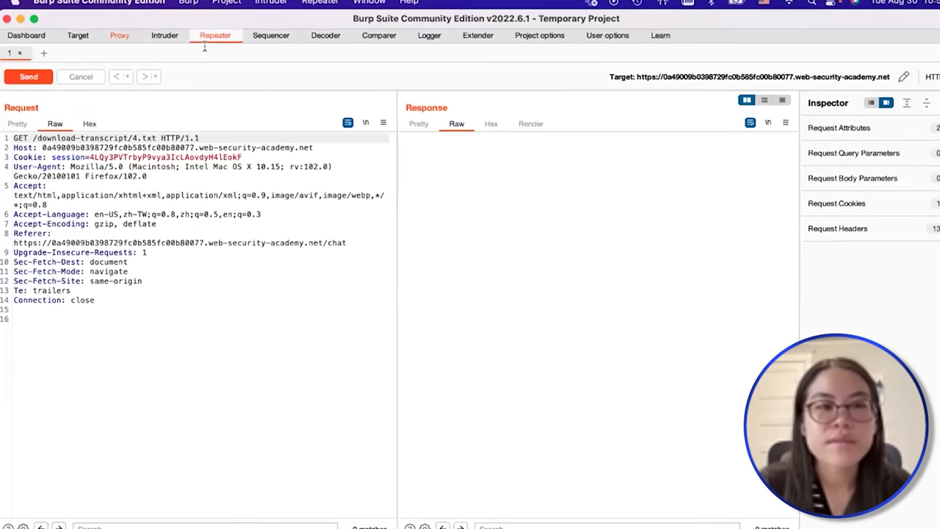
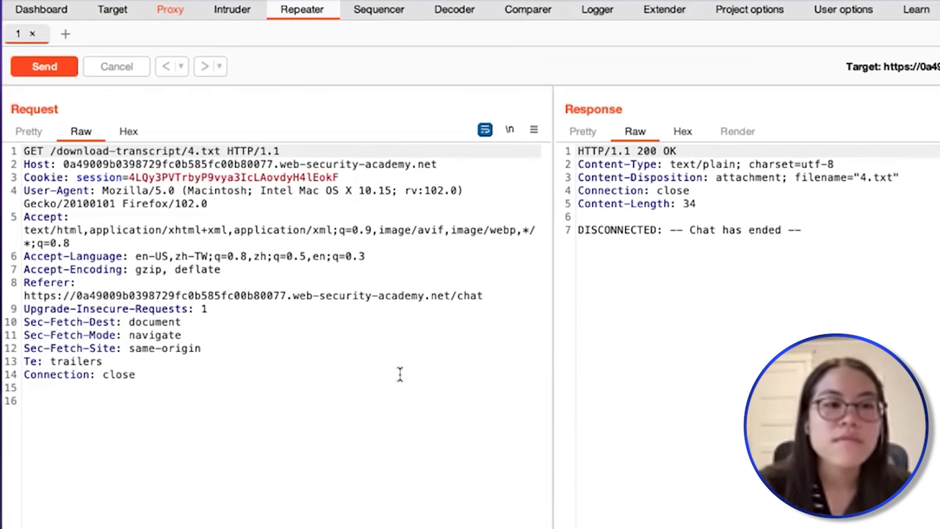
# - Forward the held request in Proxy, switch to the browser and open the downloaded 4.txt transcript
pyautogui.click(175, 10)
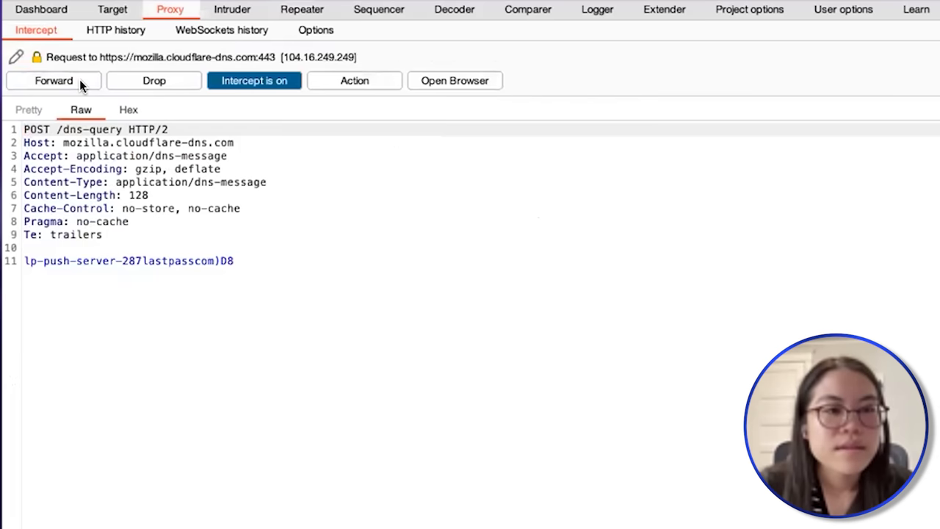
pyautogui.click(79, 79)
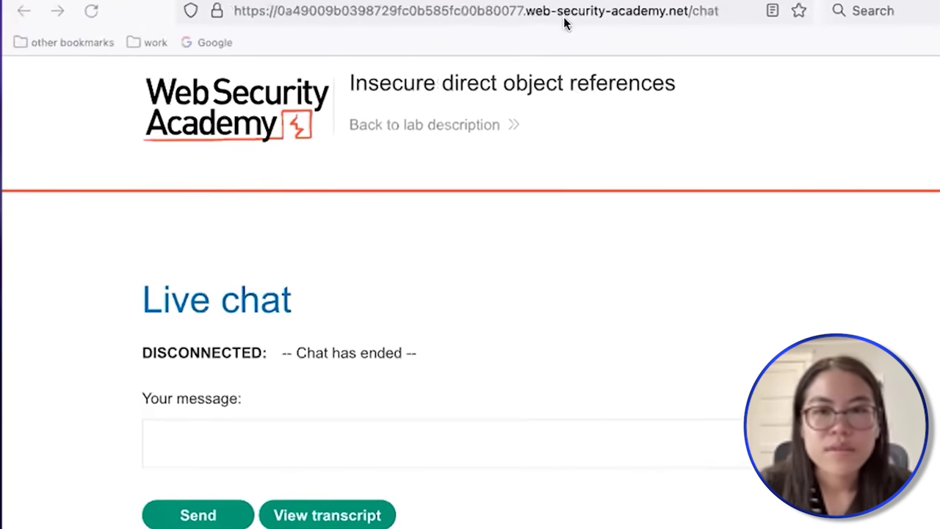
pyautogui.click(832, 39)
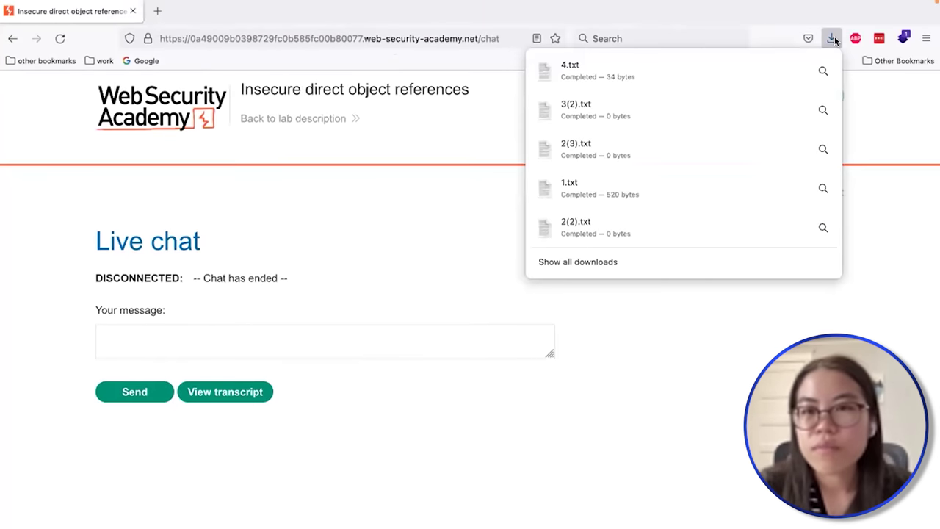
pyautogui.click(642, 78)
pyautogui.moveTo(350, 151); pyautogui.dragTo(350, 150)
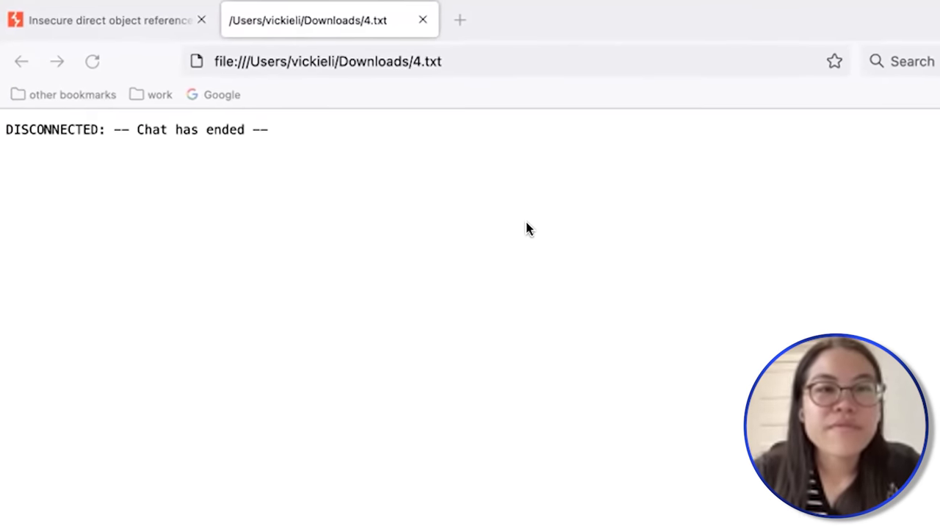
# - Compare the content of the 4.txt transcript with the chat text shown on the live chat page
pyautogui.click(151, 25)
pyautogui.click(297, 29)
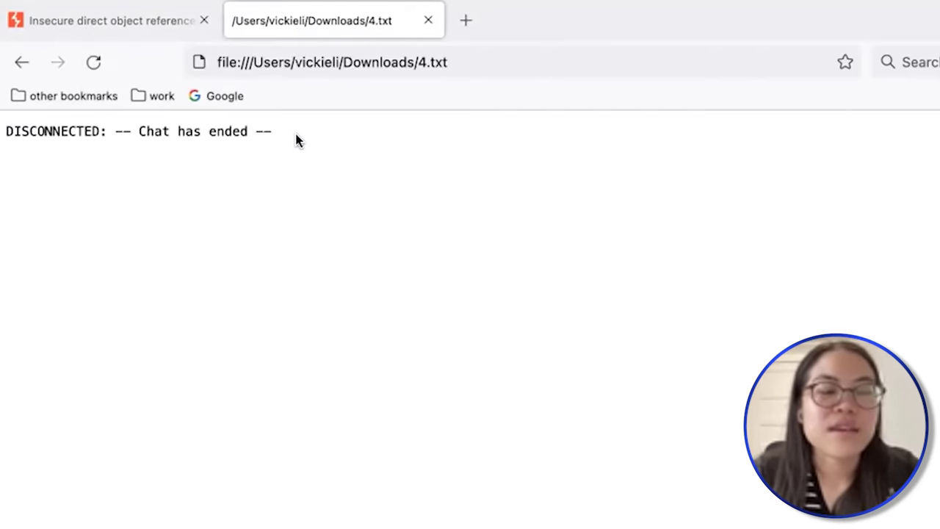
pyautogui.click(131, 22)
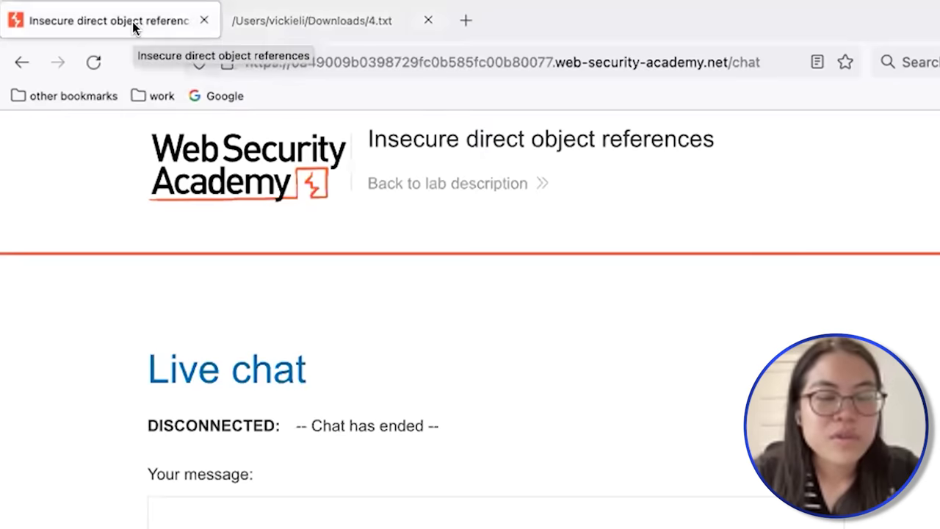
pyautogui.moveTo(140, 424); pyautogui.dragTo(438, 418)
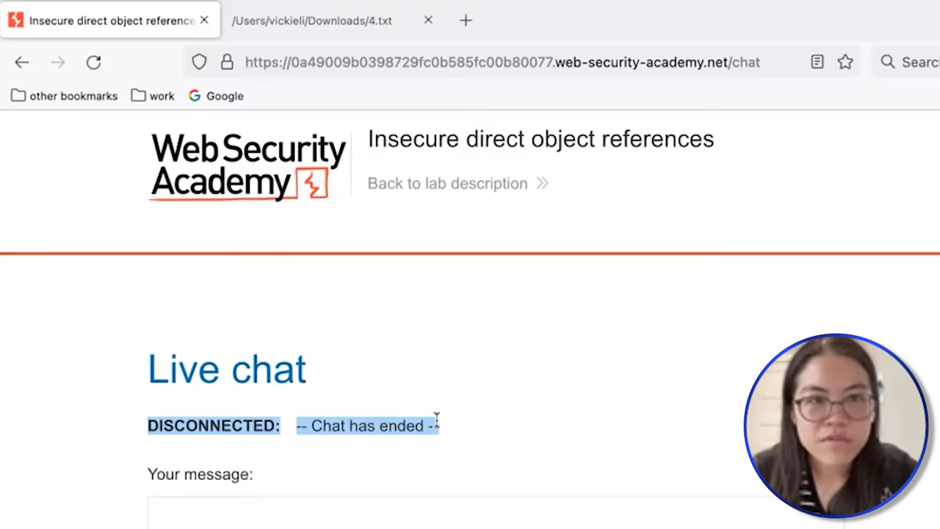
pyautogui.click(478, 422)
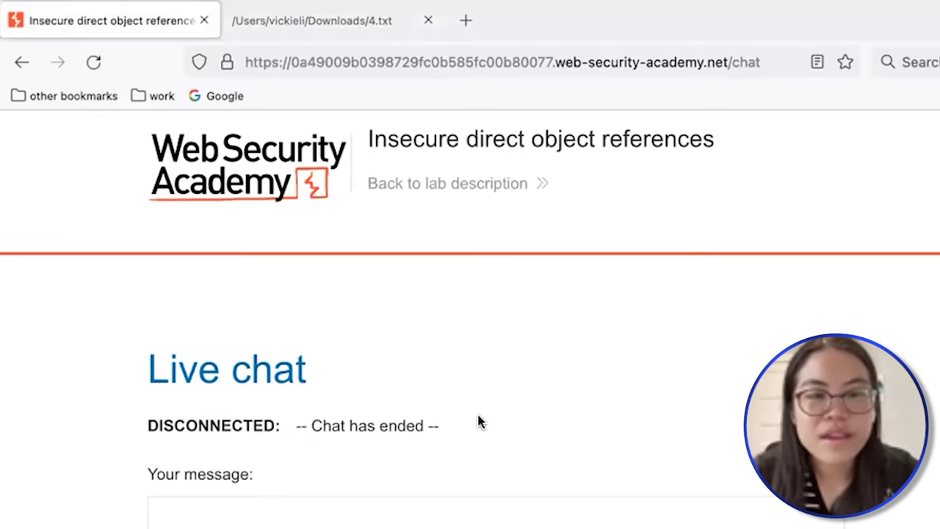
pyautogui.click(365, 21)
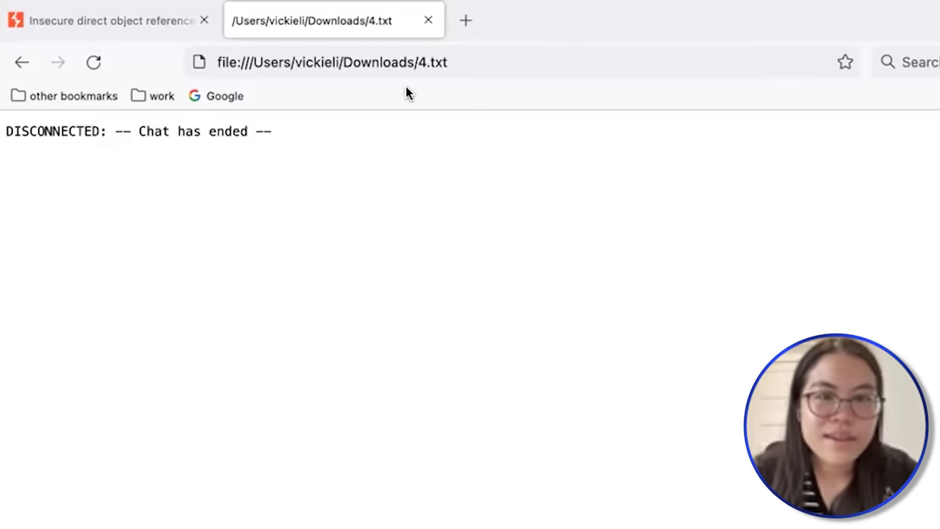
# - Switch back to Burp Suite and show the /download-transcript/4.txt request and its response in Repeater
pyautogui.press('super+Tab')
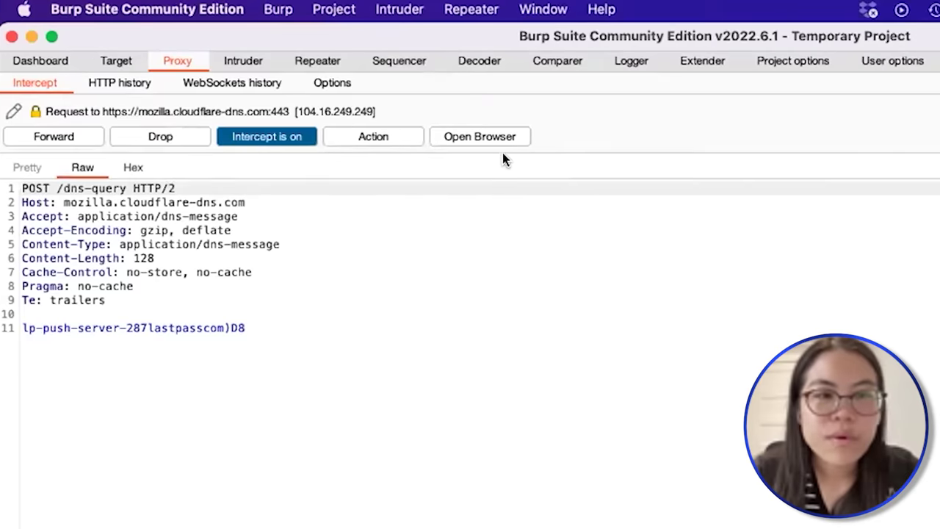
pyautogui.click(319, 64)
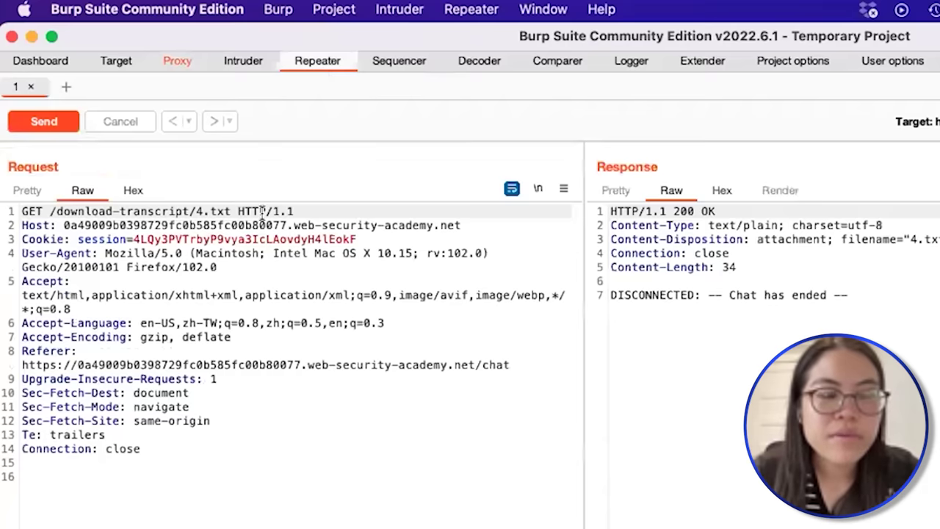
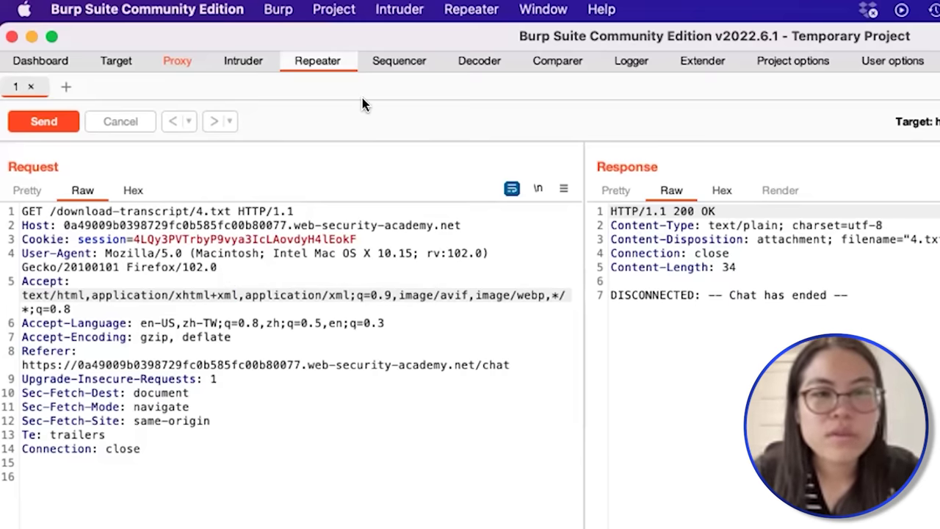
# - Turn off interception in Proxy, close the 4.txt transcript in the browser and return to Burp Suite
pyautogui.click(178, 63)
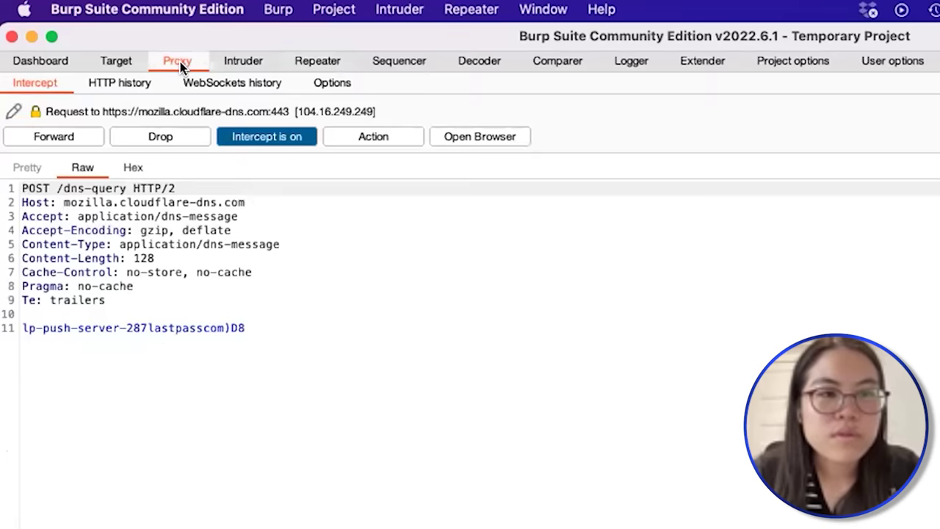
pyautogui.click(248, 140)
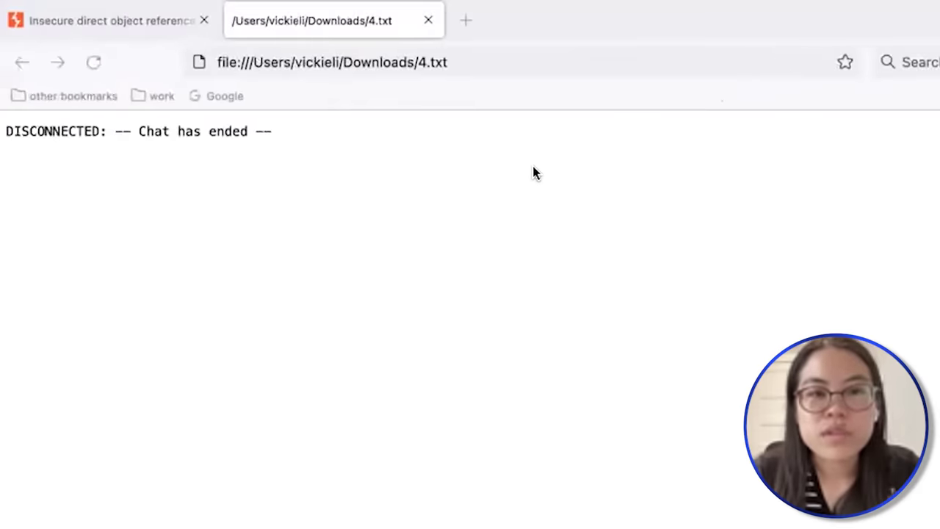
pyautogui.click(158, 21)
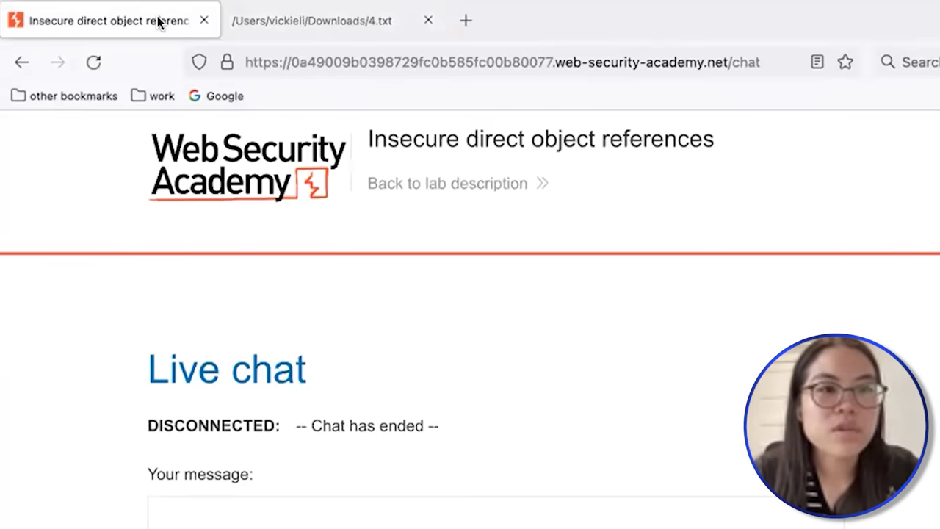
pyautogui.click(426, 21)
pyautogui.hotkey('ctrl', 'Right')
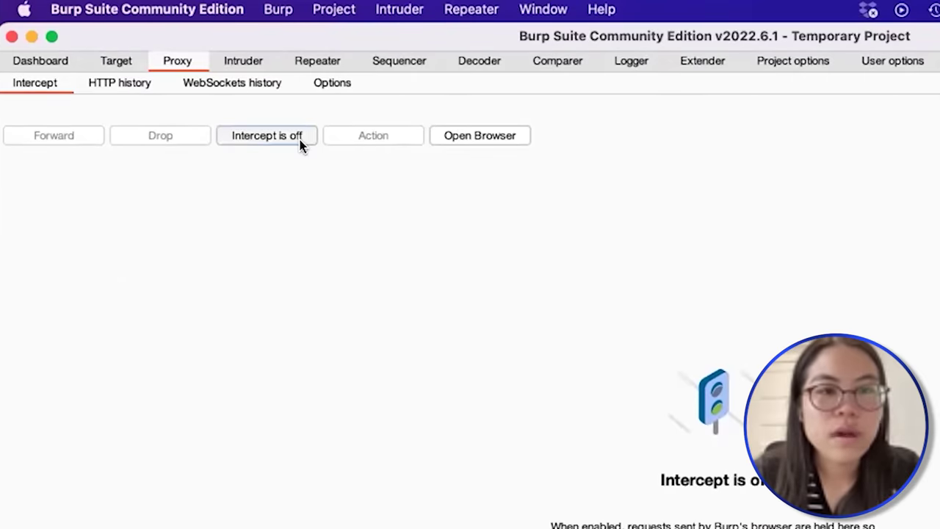
# - Turn on interception in Proxy, request the transcript from the live chat page and switch back to Burp Suite
pyautogui.click(300, 140)
pyautogui.hotkey('ctrl', 'Left')
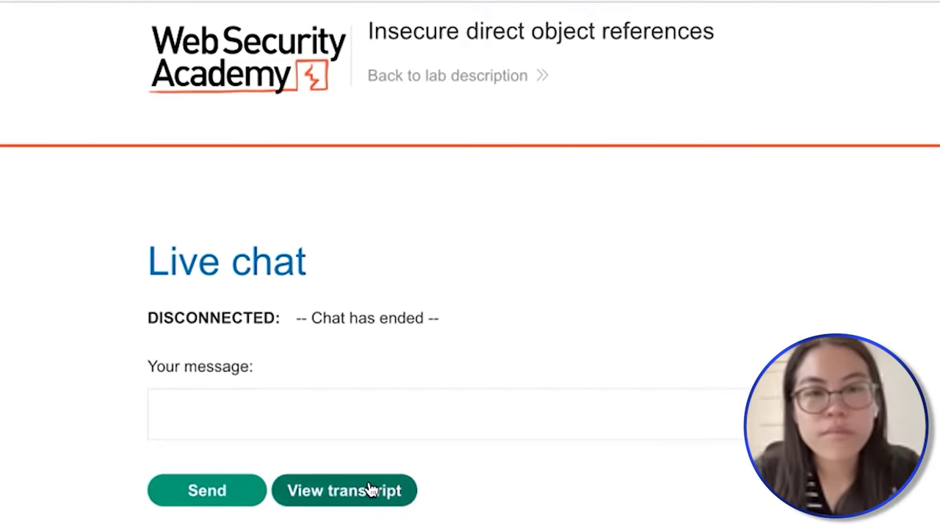
pyautogui.click(370, 489)
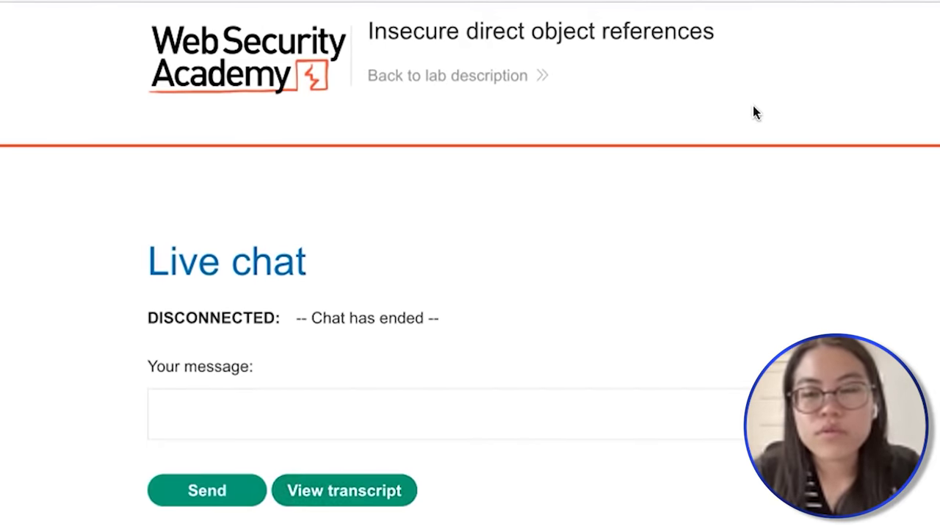
pyautogui.hotkey('ctrl', 'Right')
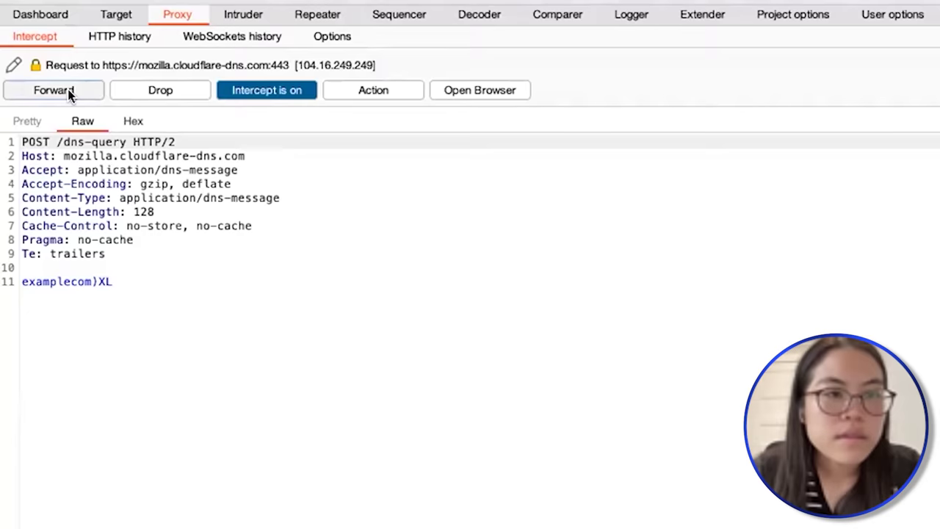
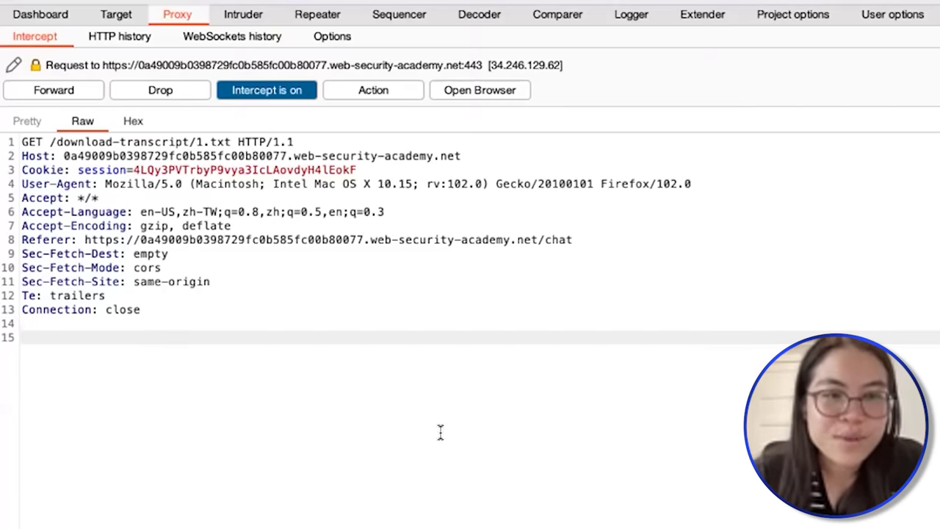
# - Turn off interception to release the held /download-transcript/1.txt request and open the downloaded 5.txt transcript in the browser
pyautogui.click(293, 91)
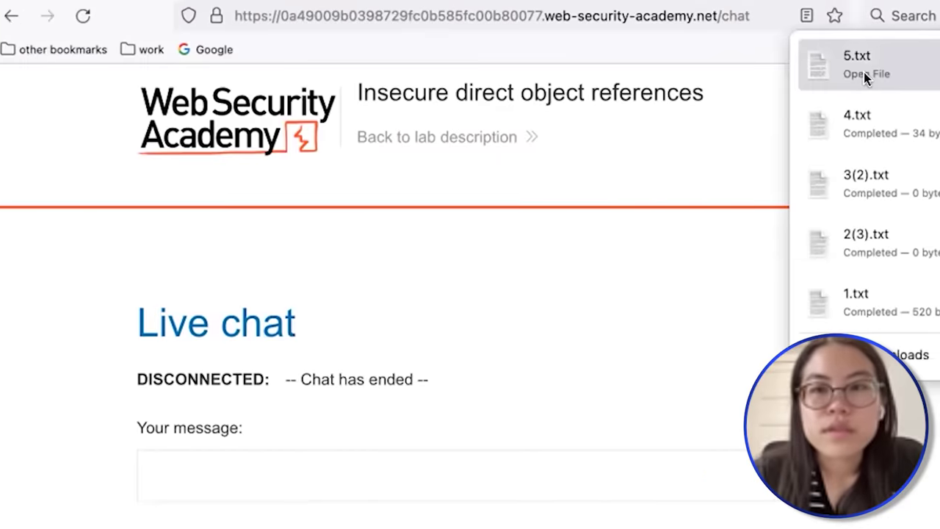
pyautogui.click(864, 73)
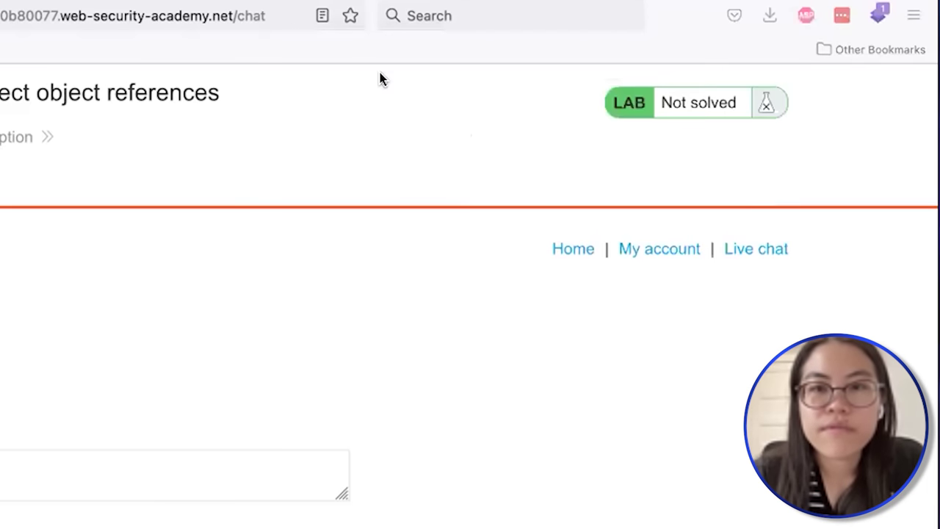
# - Turn interception back on in Burp Suite's Proxy and request the live chat transcript again from the browser, returning to the intercepted request
pyautogui.hotkey('ctrl', 'Right')
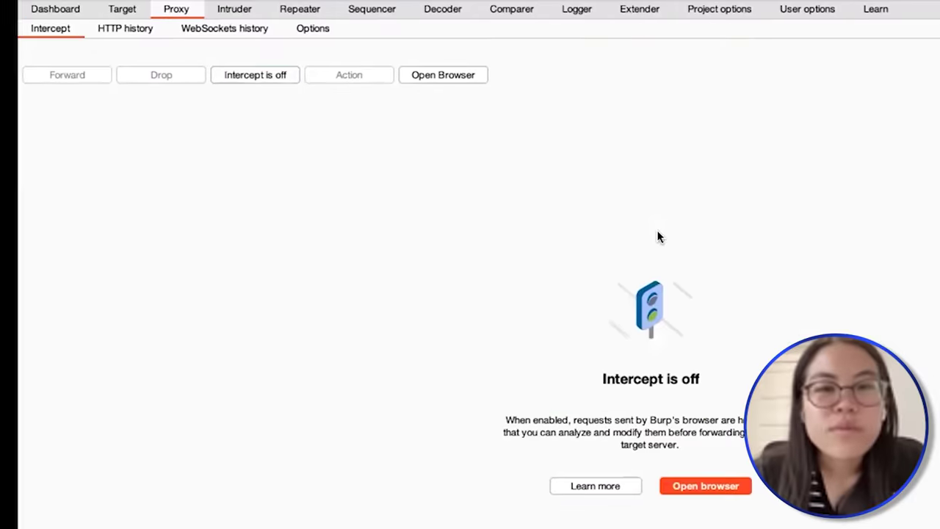
pyautogui.click(265, 74)
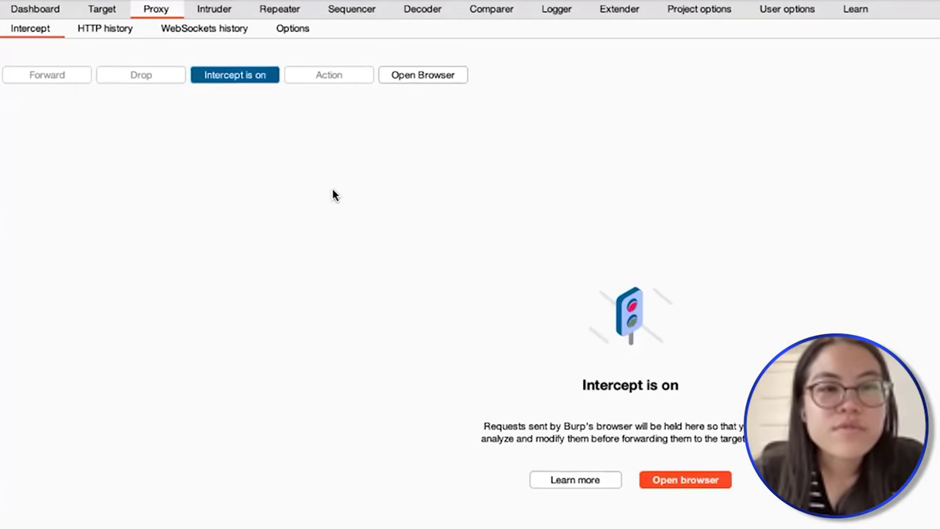
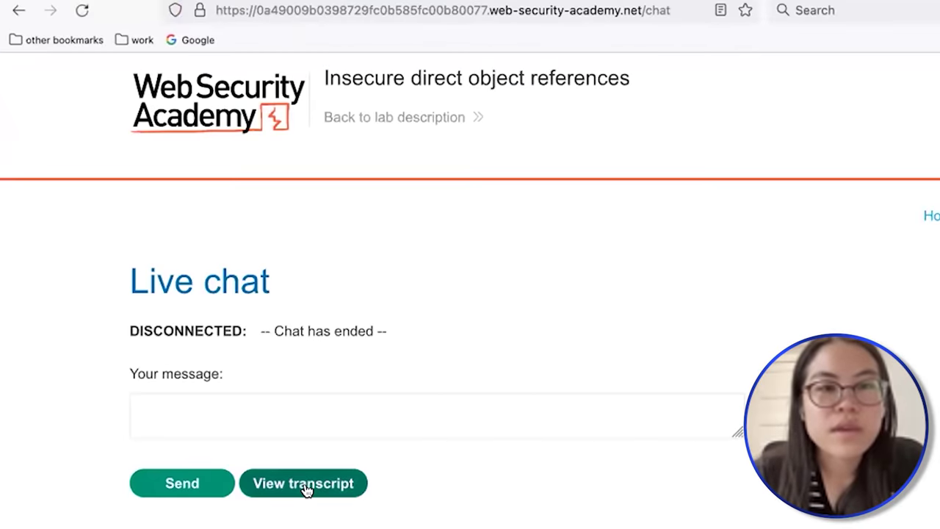
pyautogui.click(305, 484)
pyautogui.press('super+Tab')
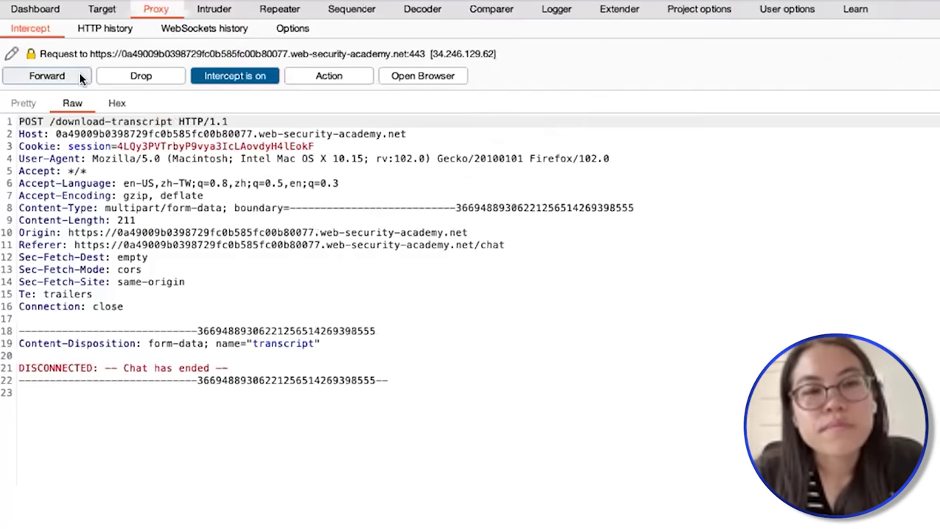
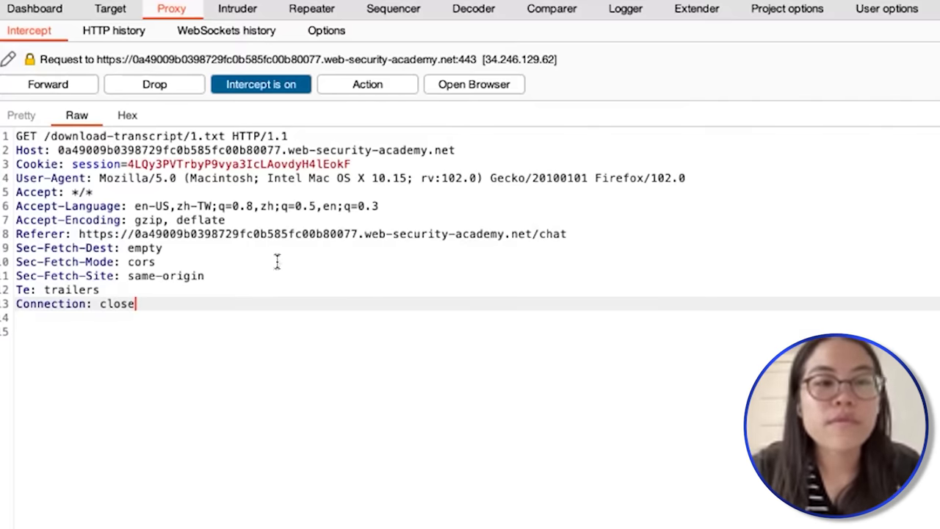
# - Forward the intercepted requests up to GET /download-transcript/6.txt, change its file to 1.txt and show the copy sent to Repeater
pyautogui.click(86, 86)
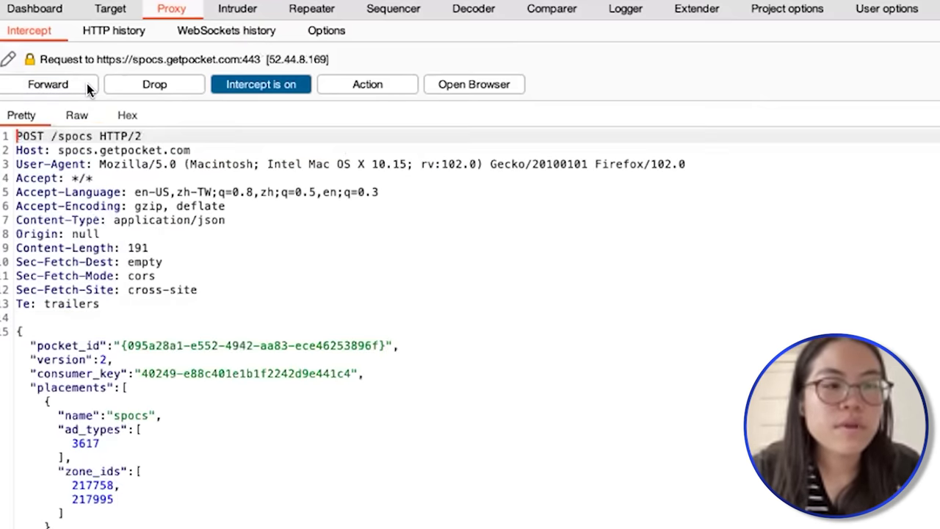
pyautogui.click(87, 87)
pyautogui.click(86, 87)
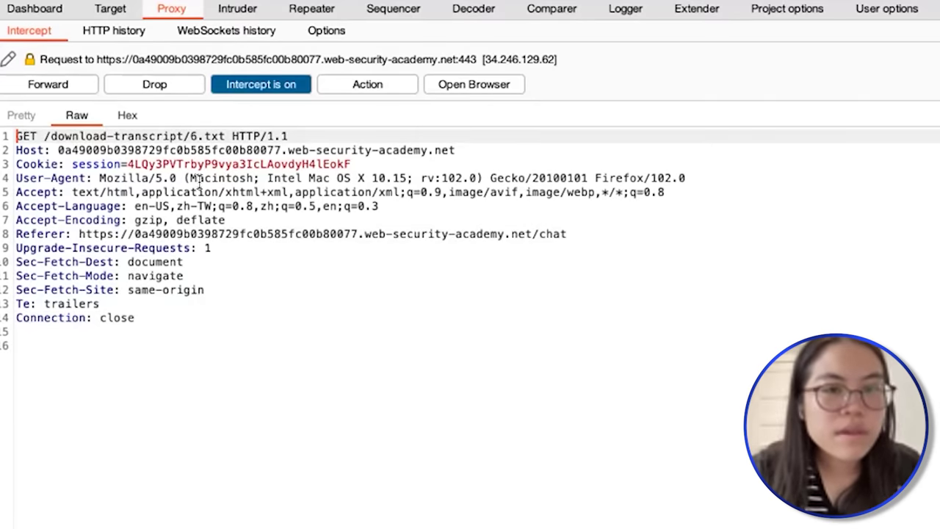
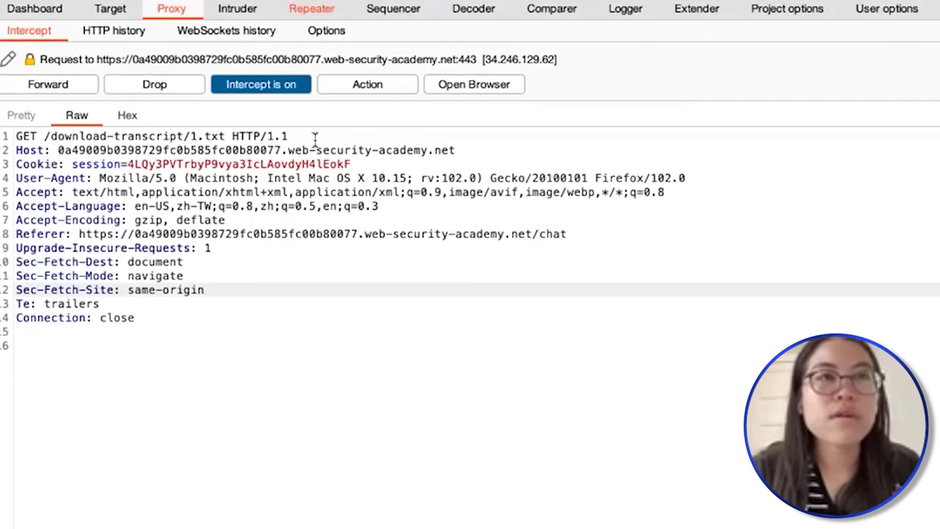
pyautogui.click(304, 10)
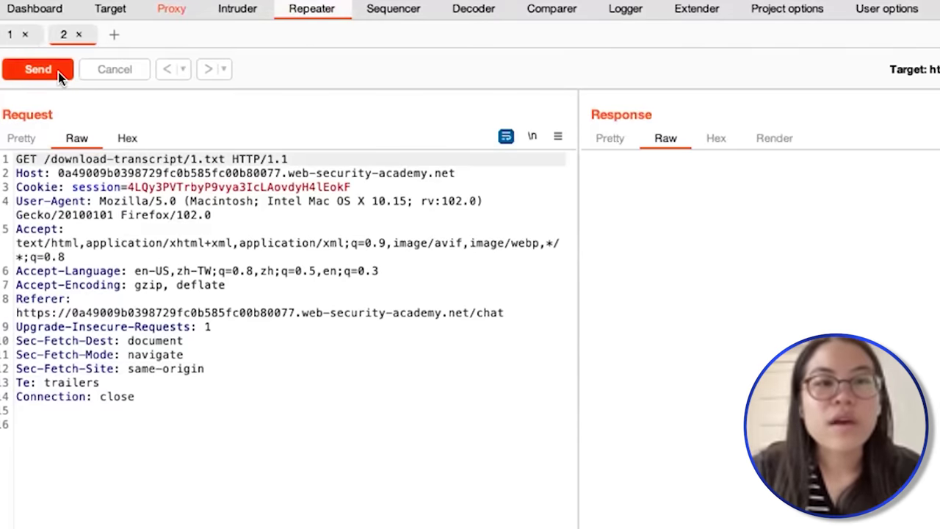
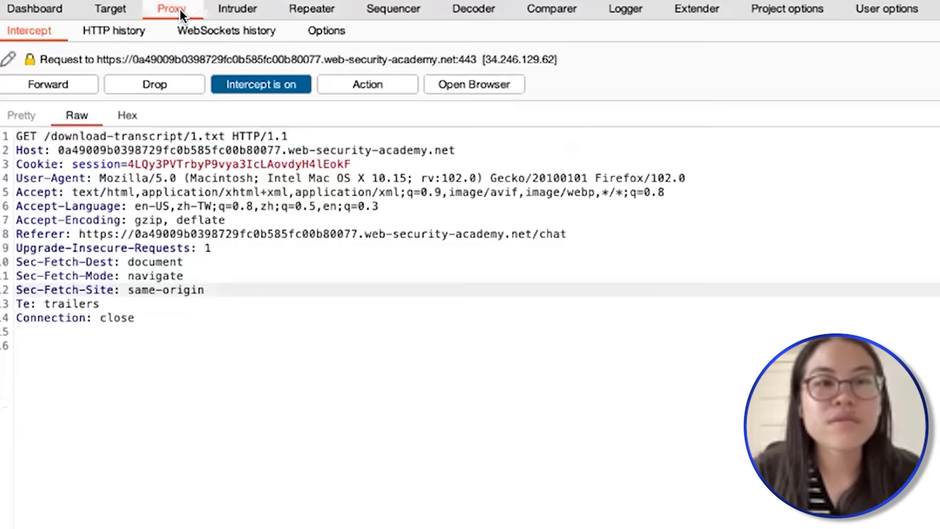
# - Forward the modified GET /download-transcript/1.txt request and the remaining held requests in Proxy
pyautogui.click(59, 85)
pyautogui.click(58, 84)
pyautogui.click(59, 84)
pyautogui.click(58, 85)
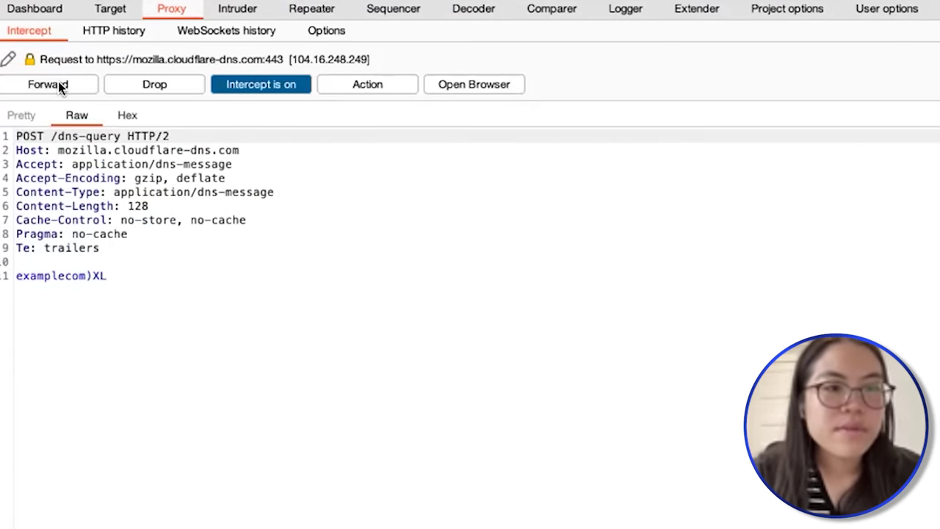
pyautogui.click(58, 85)
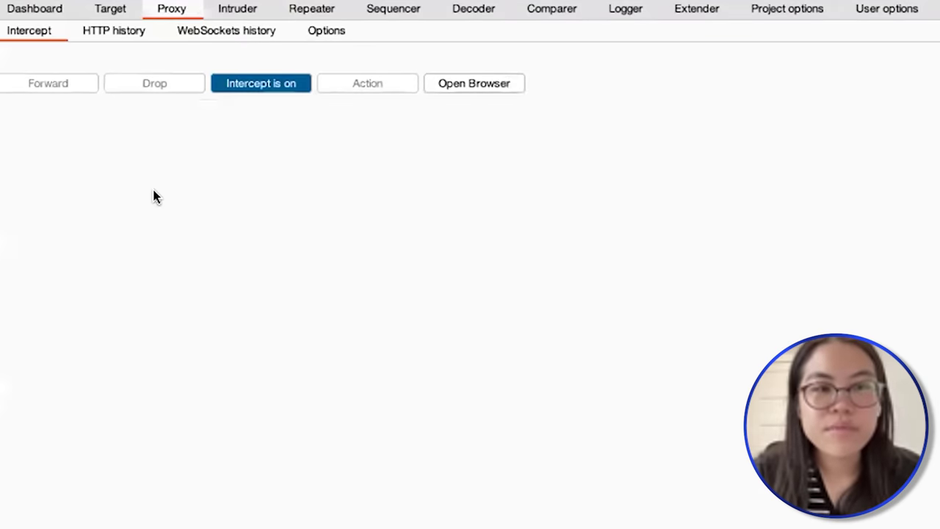
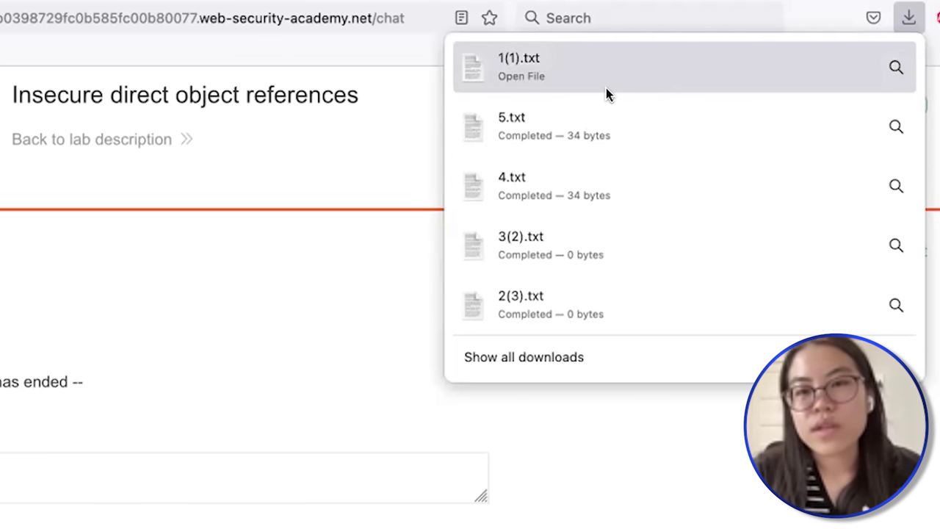
# - Open the downloaded 1(1).txt transcript from the browser's download list
pyautogui.click(336, 295)
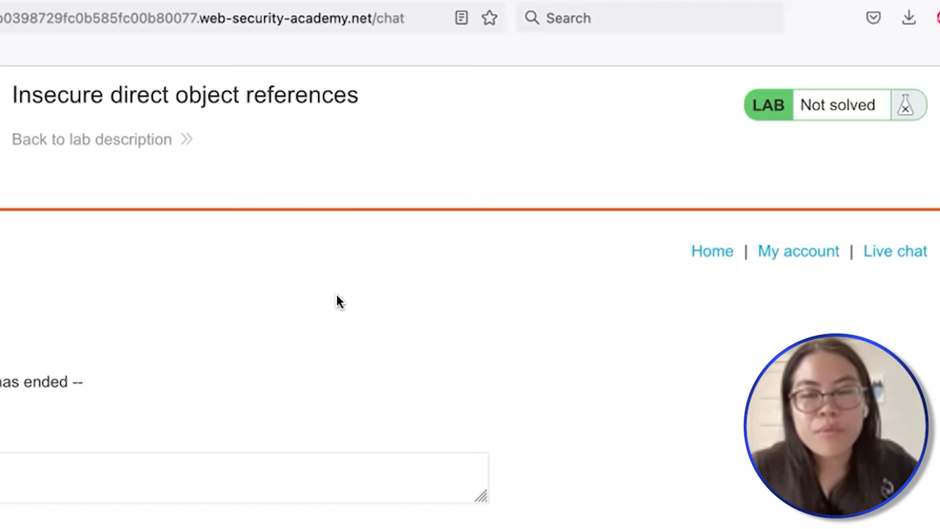
pyautogui.click(907, 18)
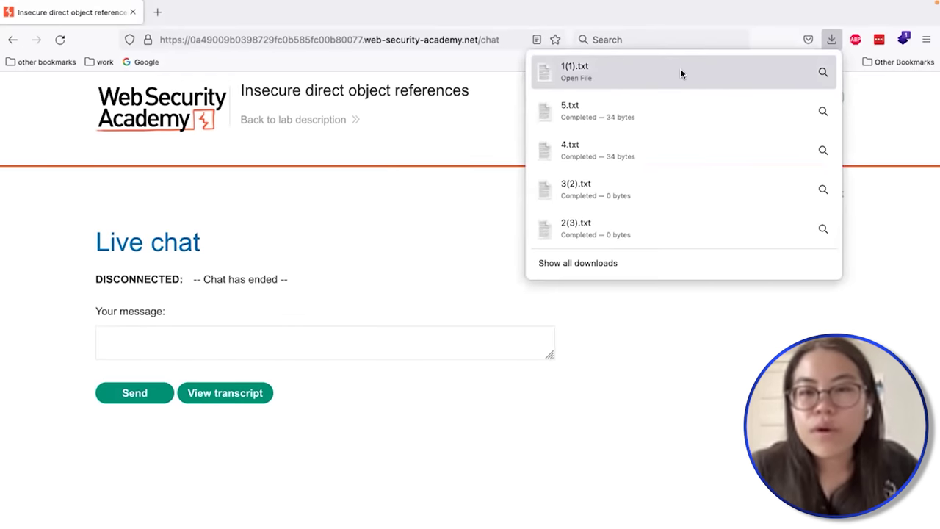
pyautogui.moveTo(680, 68); pyautogui.dragTo(205, 206)
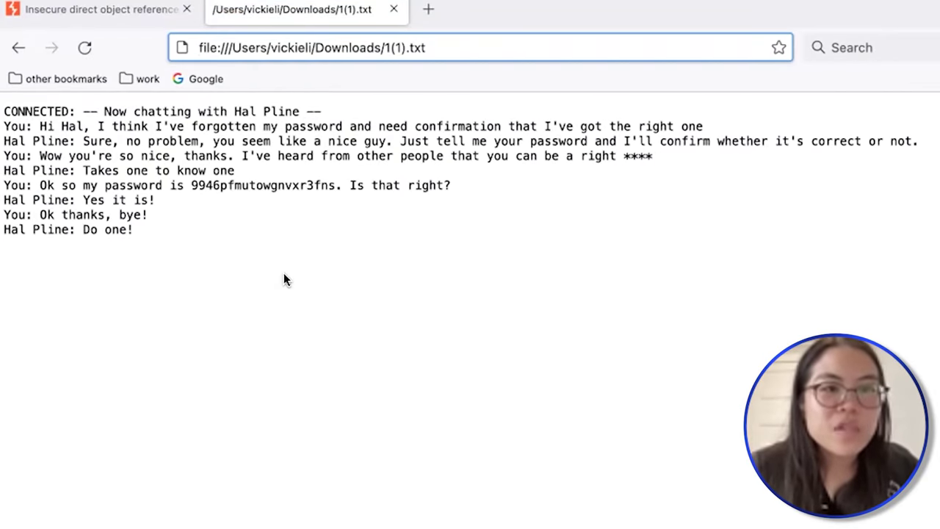
pyautogui.click(213, 224)
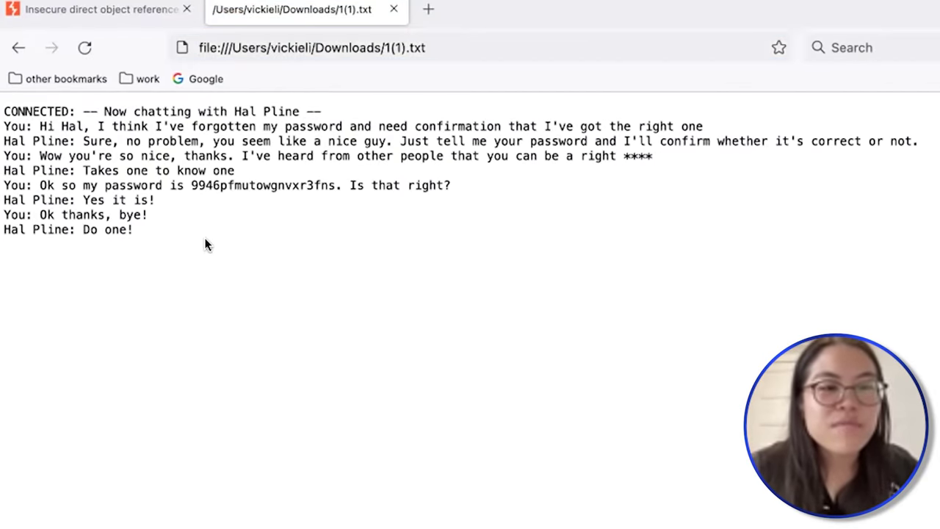
# - Compare the live chat page with the 1(1).txt transcript, read its conversation and select the password quoted in it
pyautogui.click(157, 15)
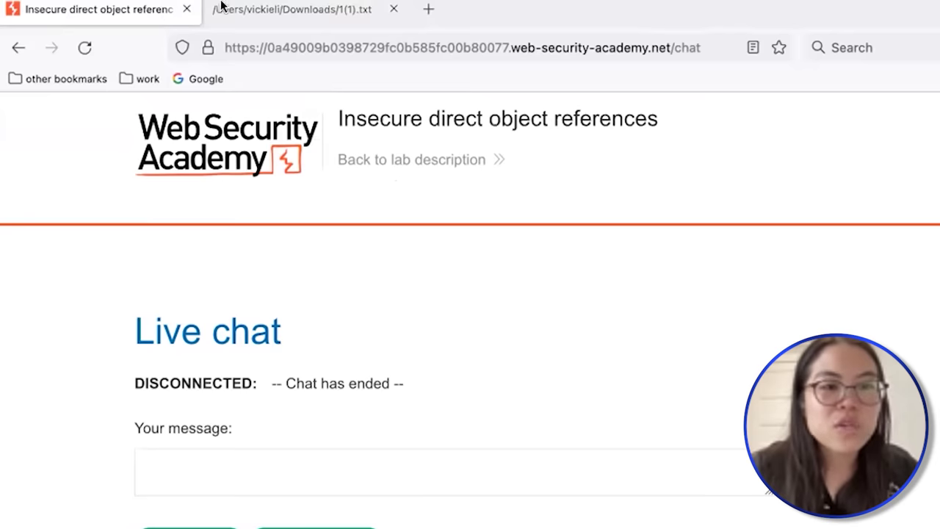
pyautogui.click(301, 10)
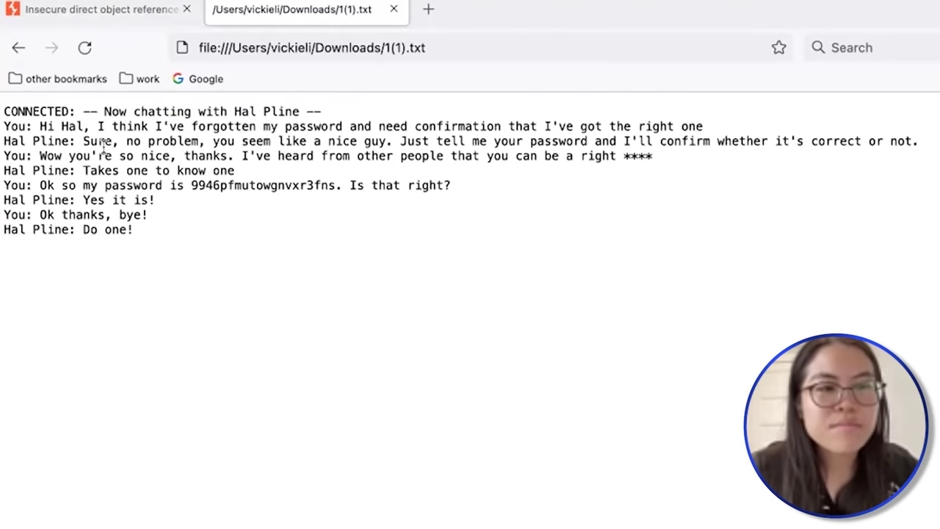
pyautogui.moveTo(4, 110); pyautogui.dragTo(125, 184)
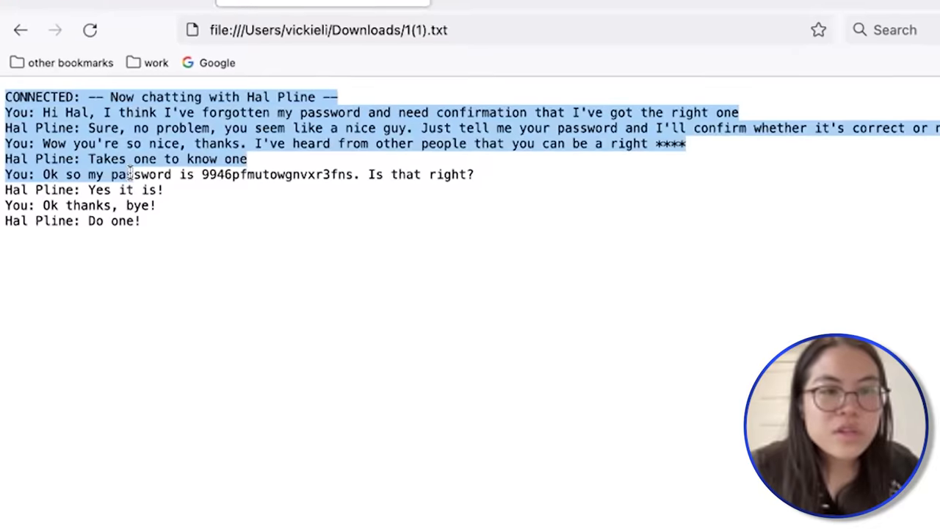
pyautogui.click(139, 184)
pyautogui.moveTo(211, 166); pyautogui.dragTo(366, 163)
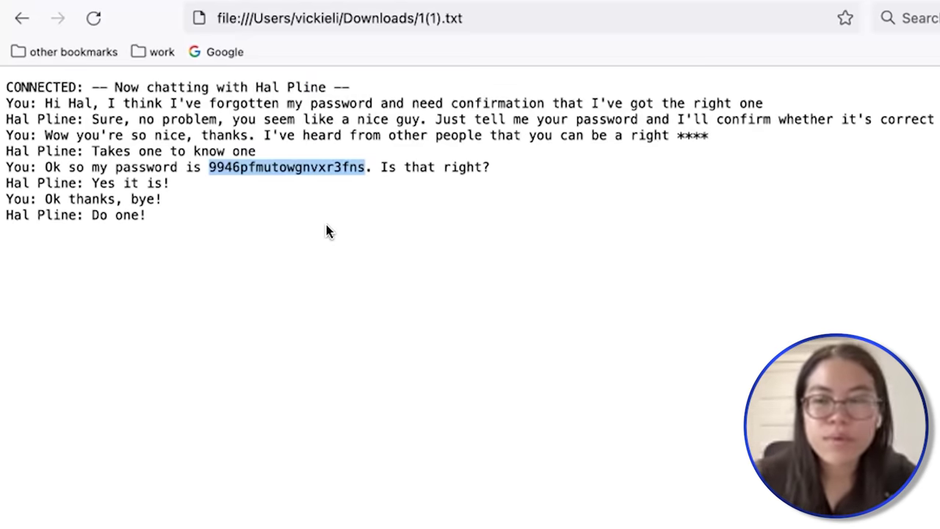
pyautogui.moveTo(461, 28)
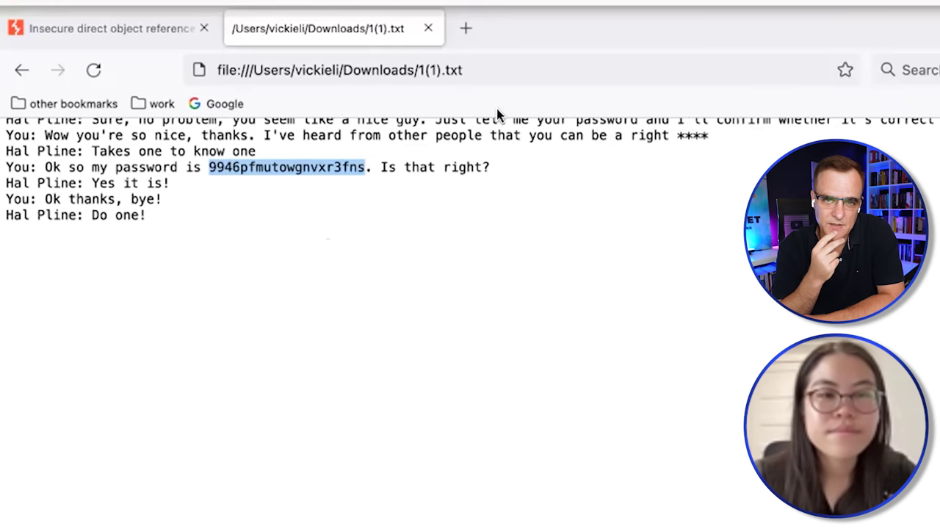